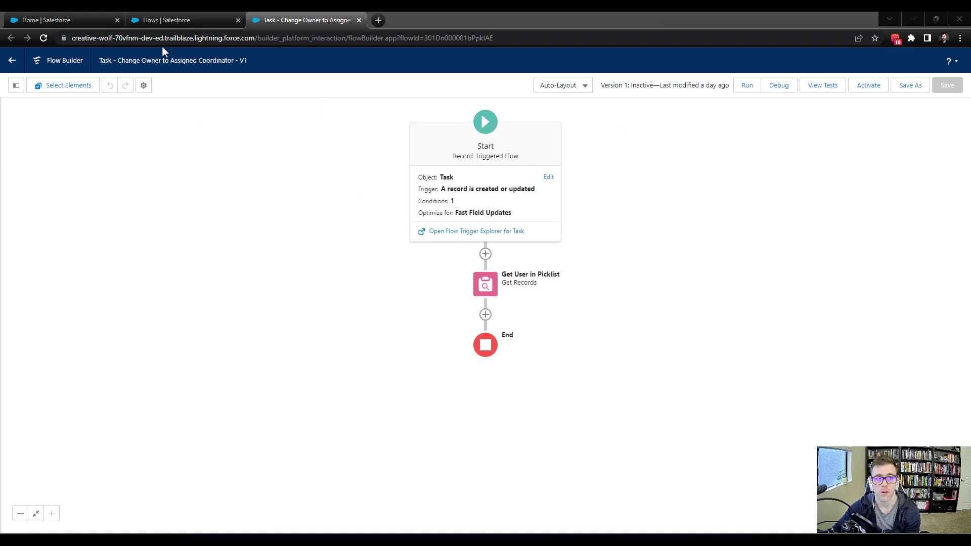
Return to the Task owner flow and review its start trigger settings.
click(164, 21)
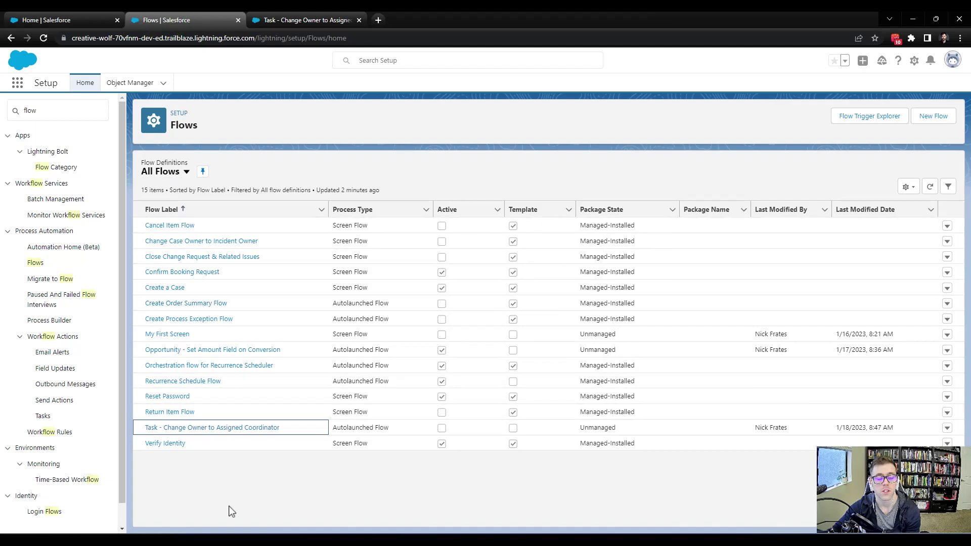
click(317, 22)
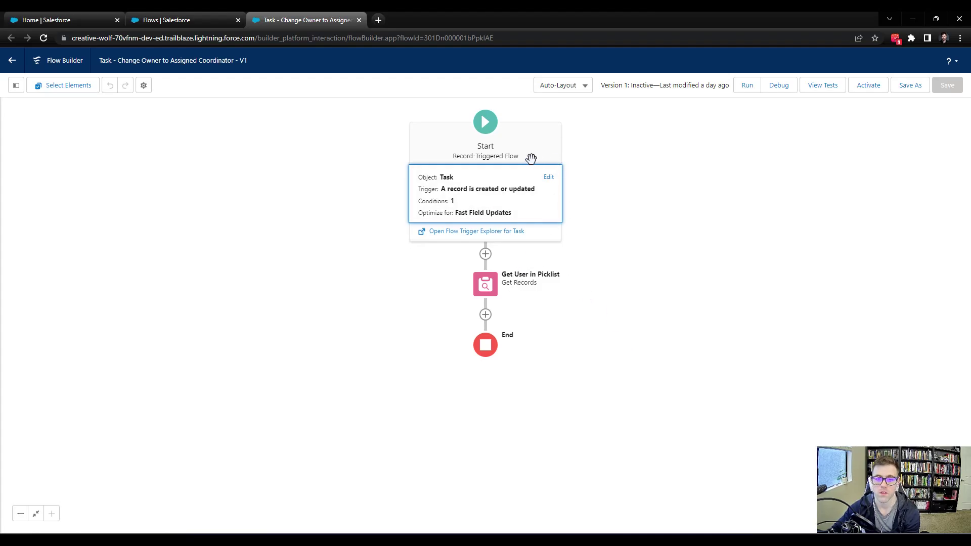
click(547, 178)
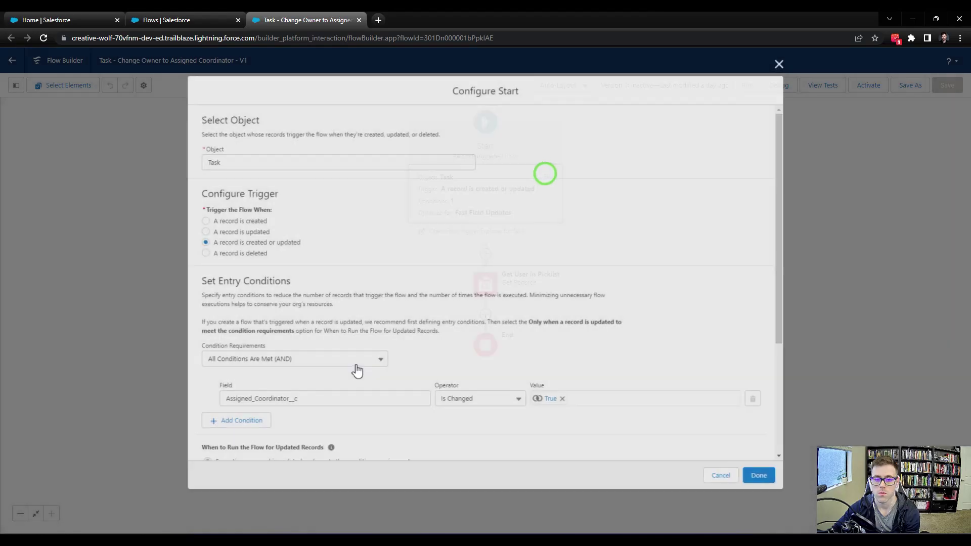
scroll(281, 292, down, 2)
scroll(536, 320, down, 2)
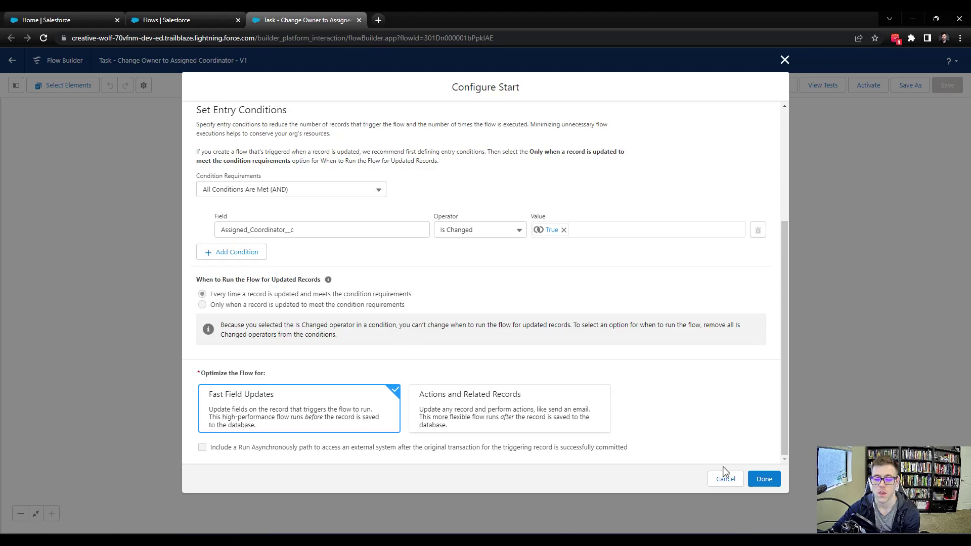
click(763, 478)
Review the Get User in Picklist record lookup settings.
click(485, 283)
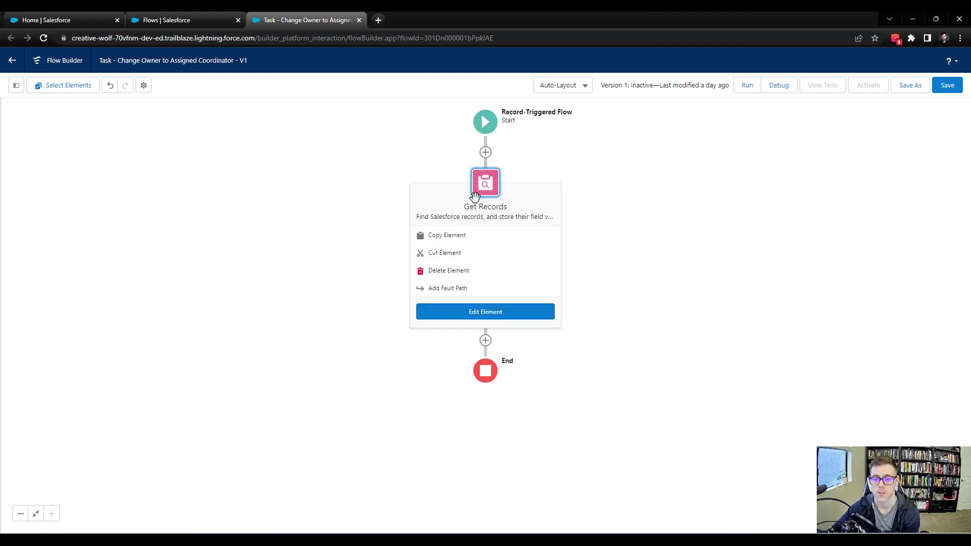
click(453, 312)
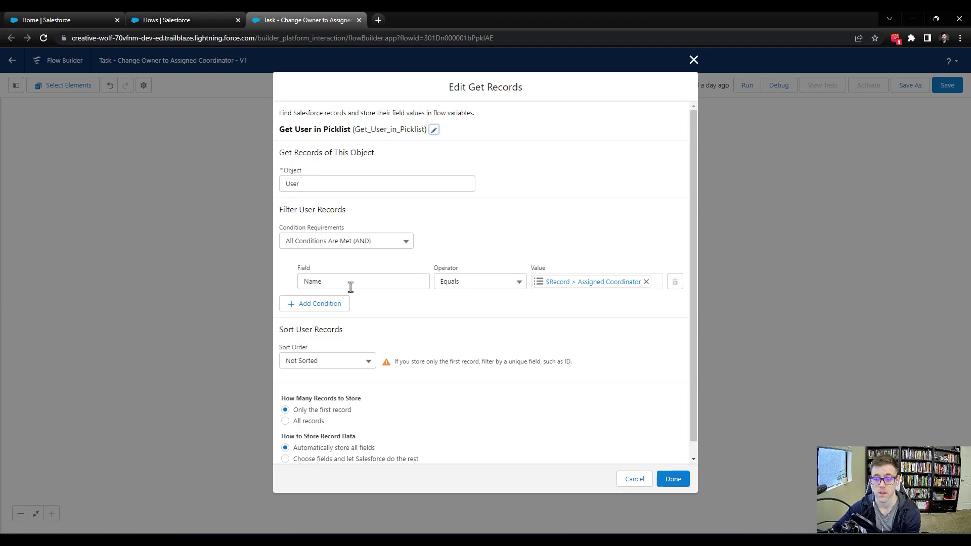
scroll(598, 429, down, 1)
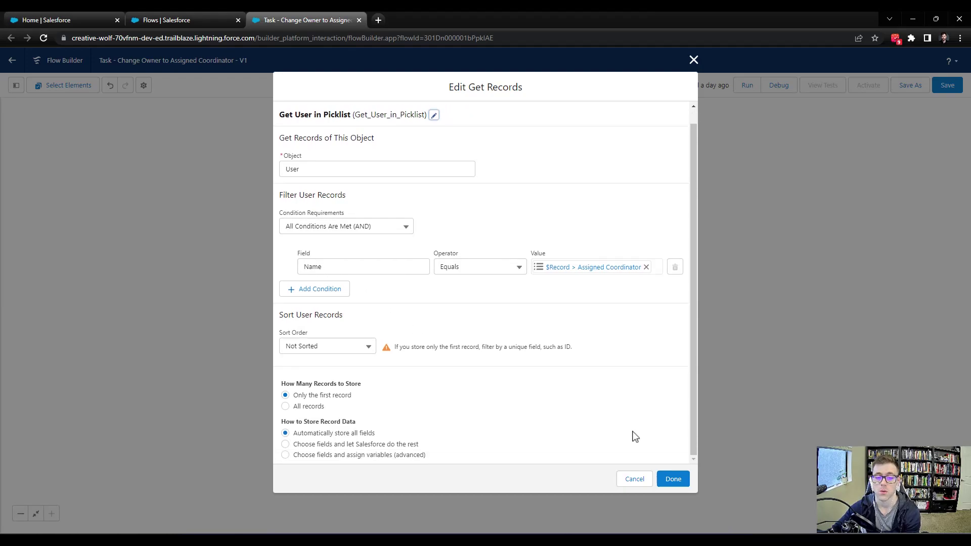
click(674, 479)
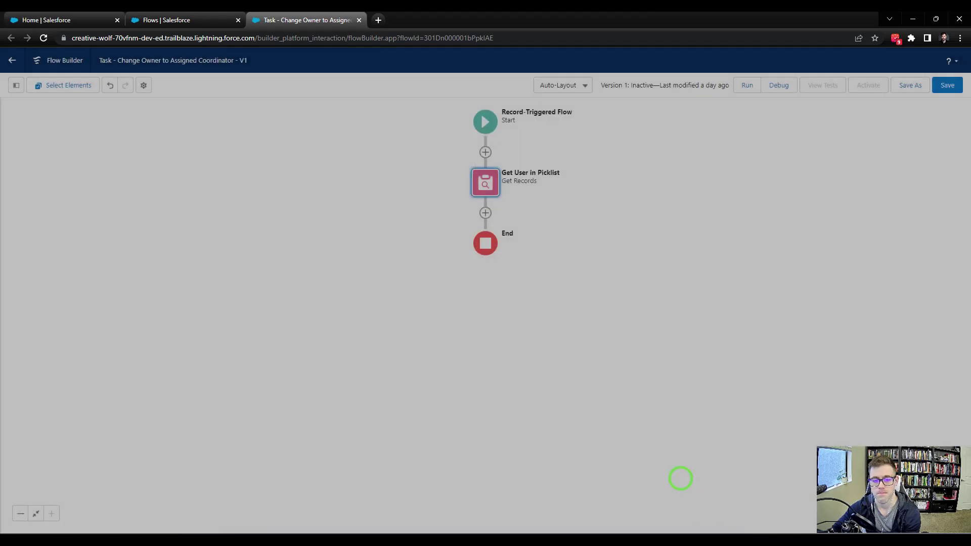
click(607, 233)
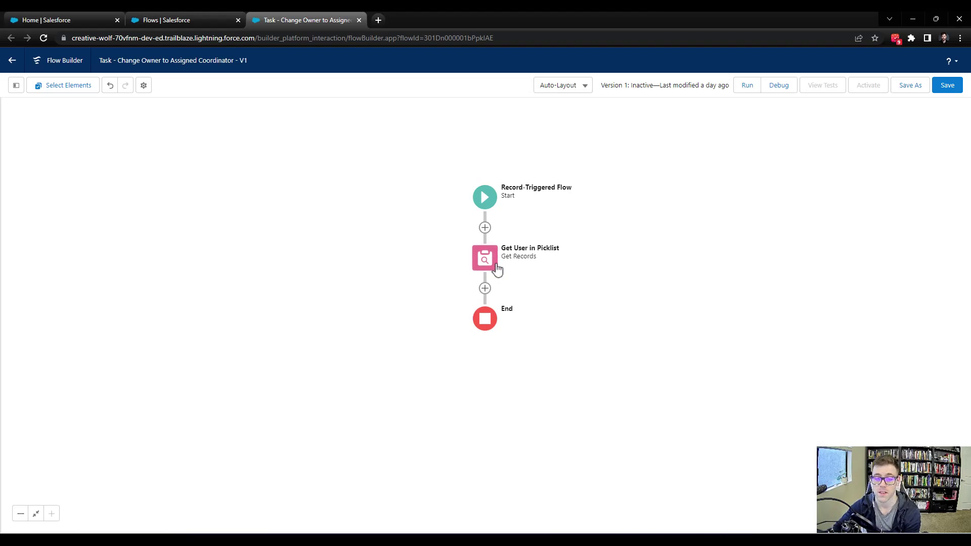
Add an Assignment element after Get User in Picklist.
click(485, 288)
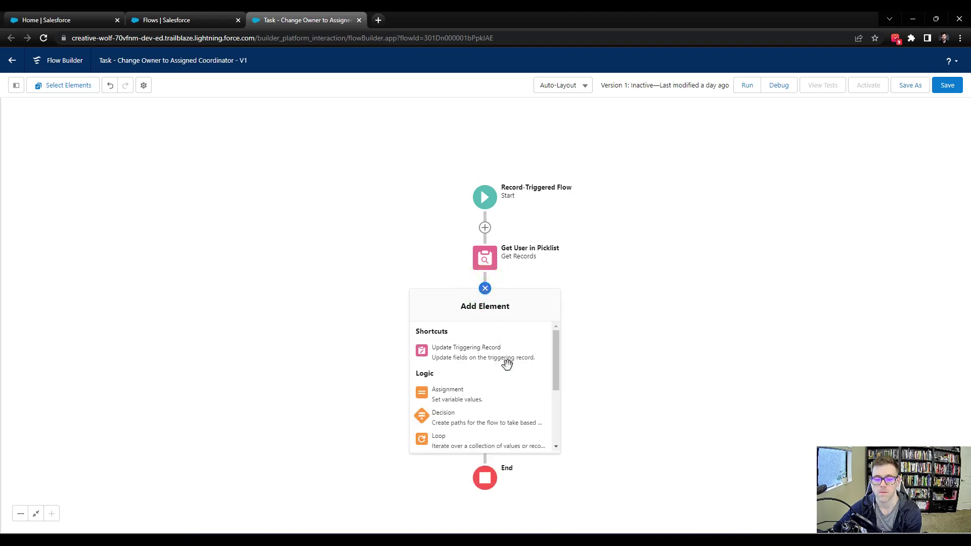
scroll(505, 368, down, 2)
scroll(504, 368, down, 1)
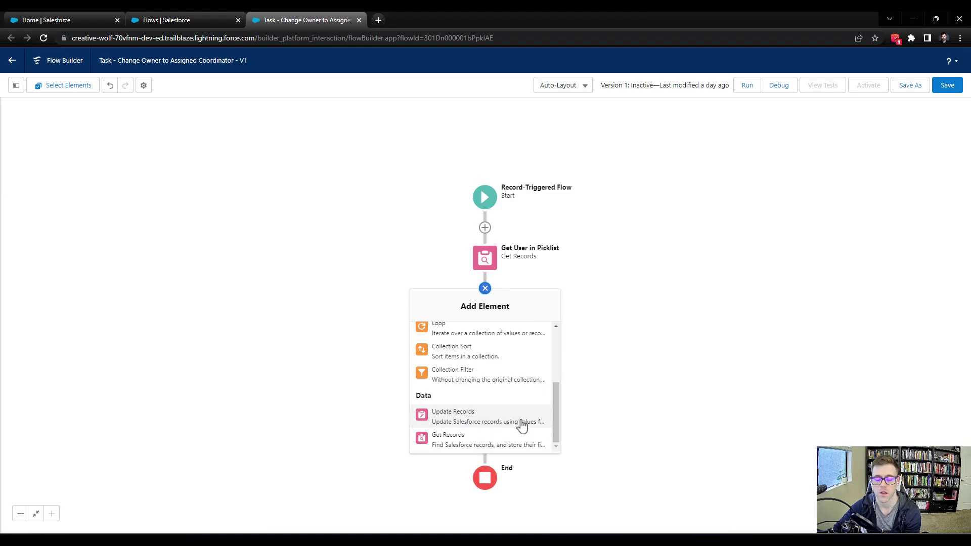
scroll(526, 421, up, 2)
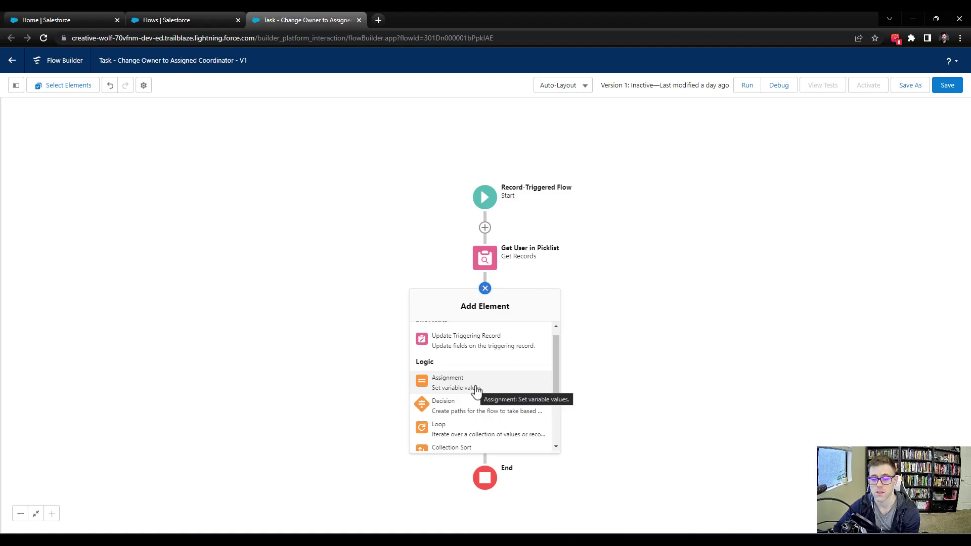
click(491, 388)
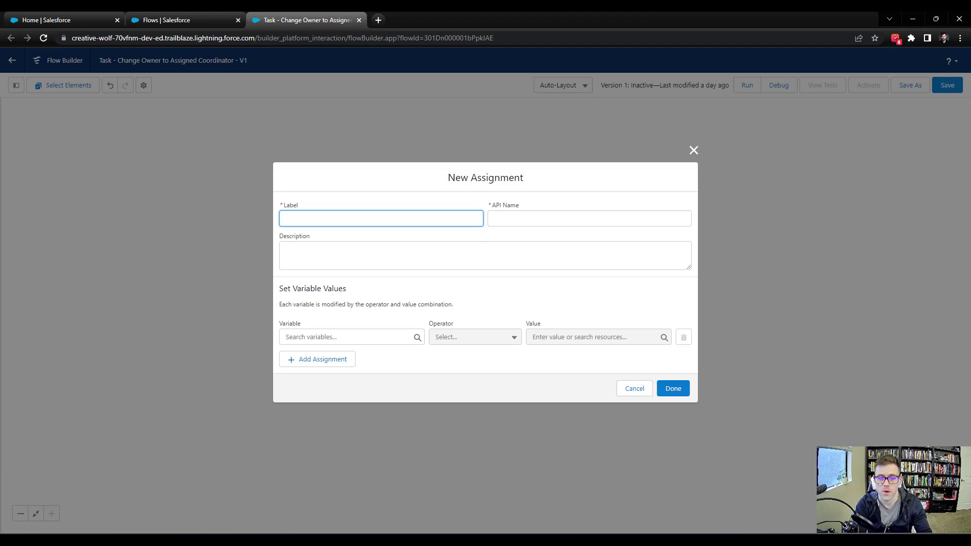
Label the assignment 'Update Task Owner' and set its variable to $Record > Assigned To ID (OwnerId).
text(Update Task Owner)
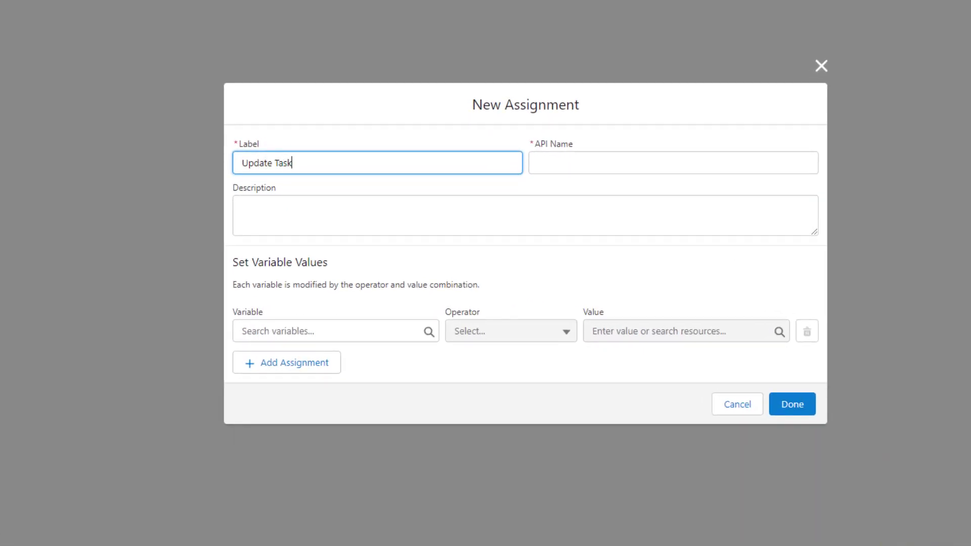
key(Tab)
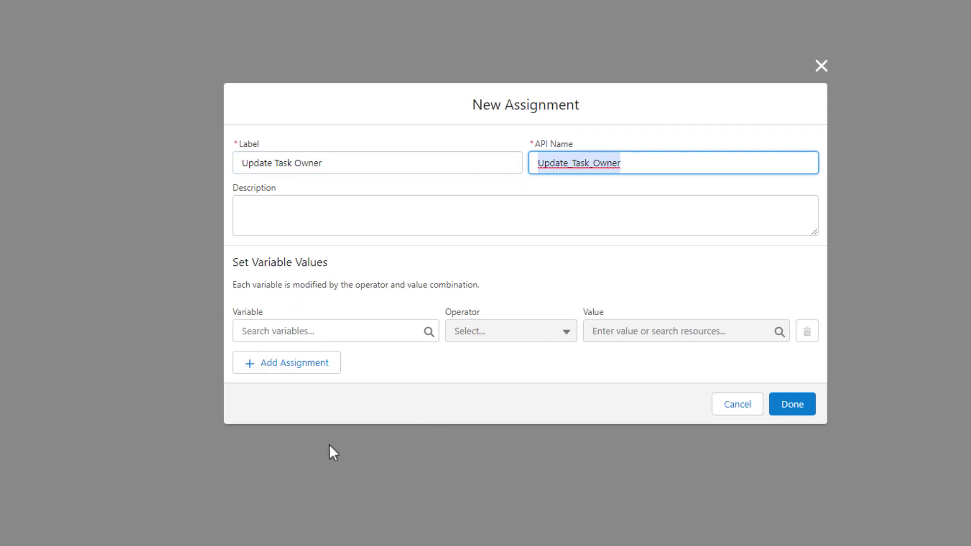
click(366, 334)
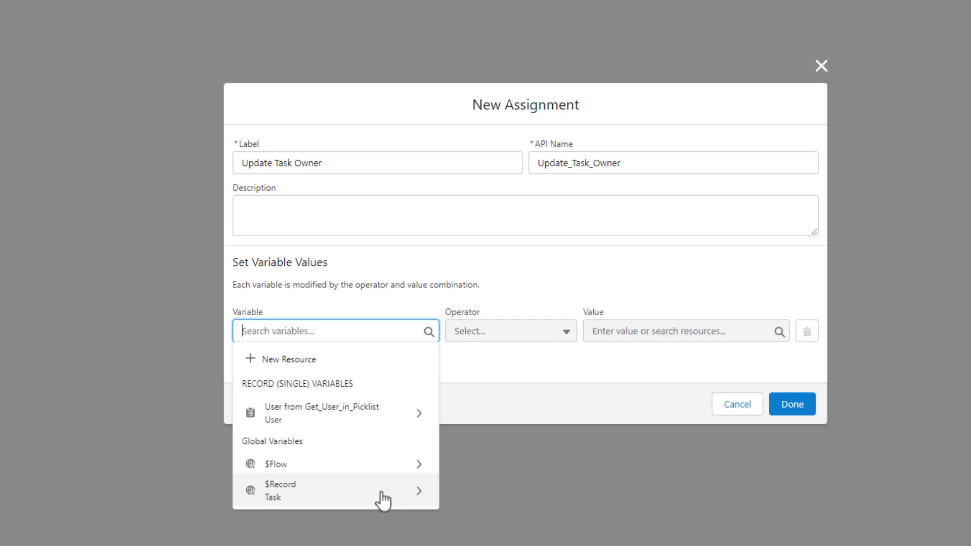
click(358, 488)
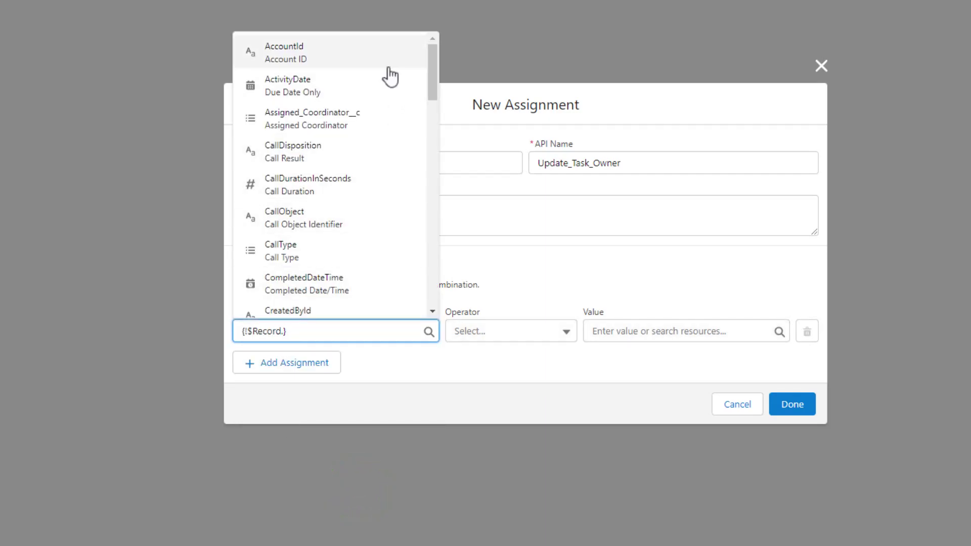
scroll(398, 84, down, 8)
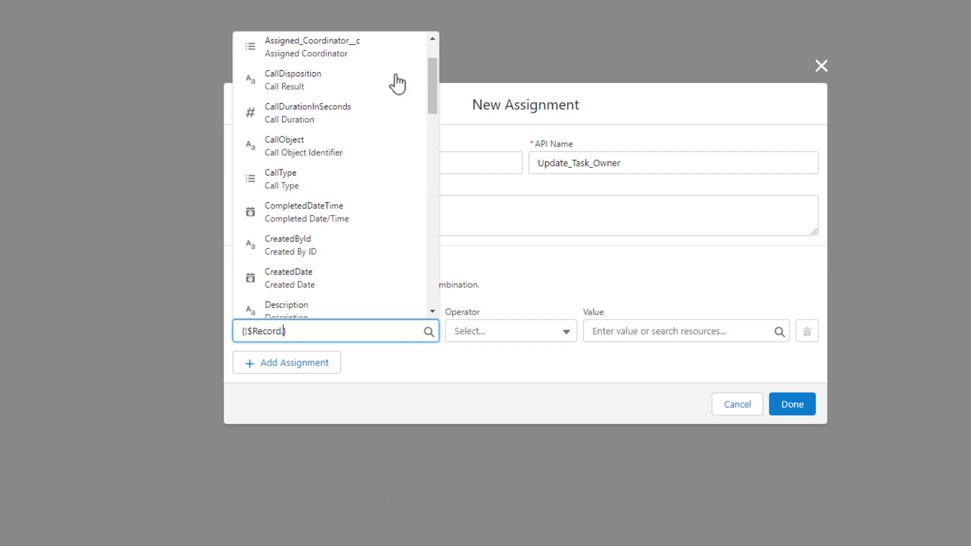
scroll(397, 84, down, 2)
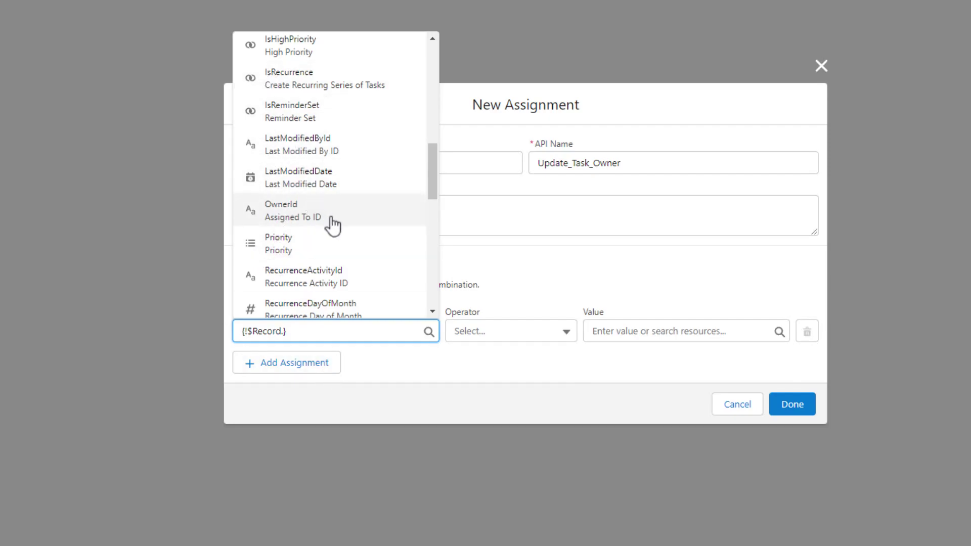
click(331, 216)
click(392, 363)
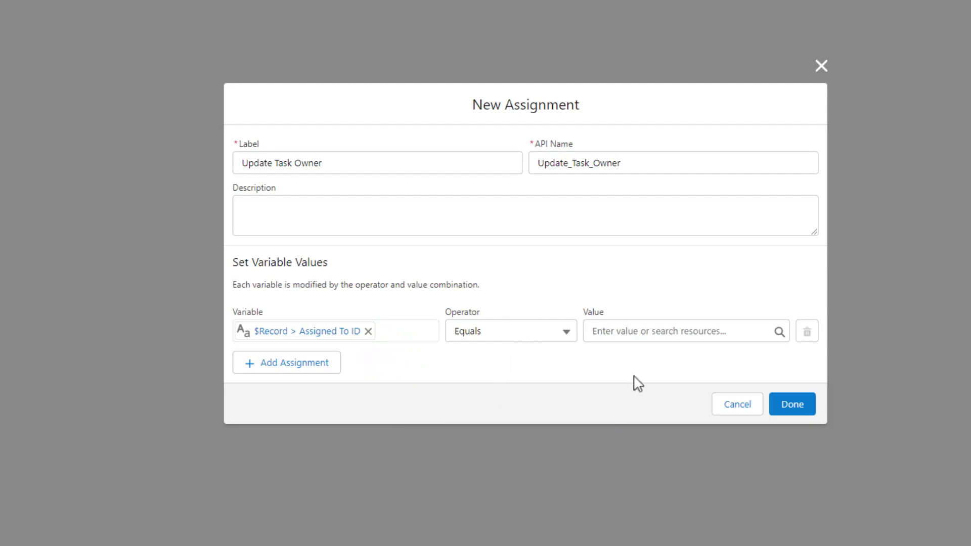
Start the assignment value as {!Get_User_in_Picklist.} and browse the retrieved user's fields.
click(676, 336)
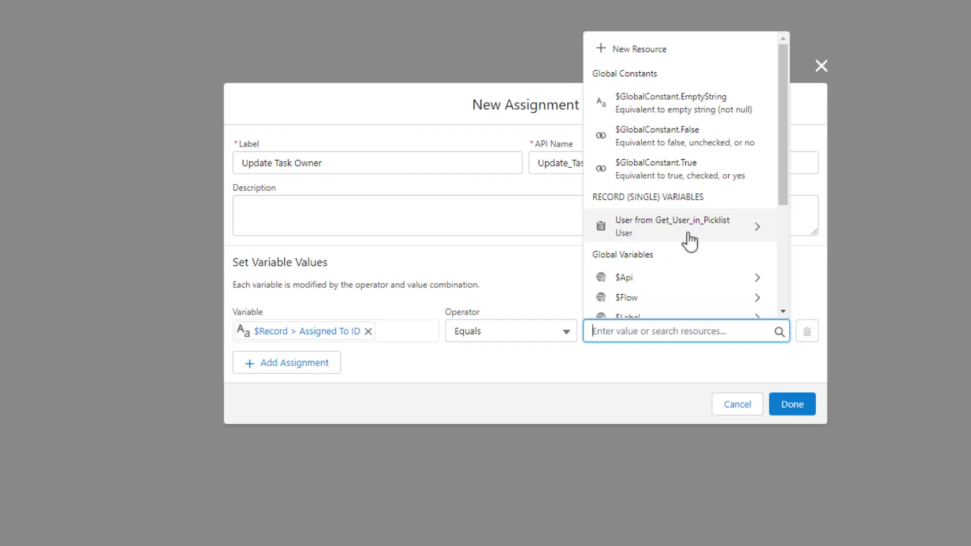
click(689, 240)
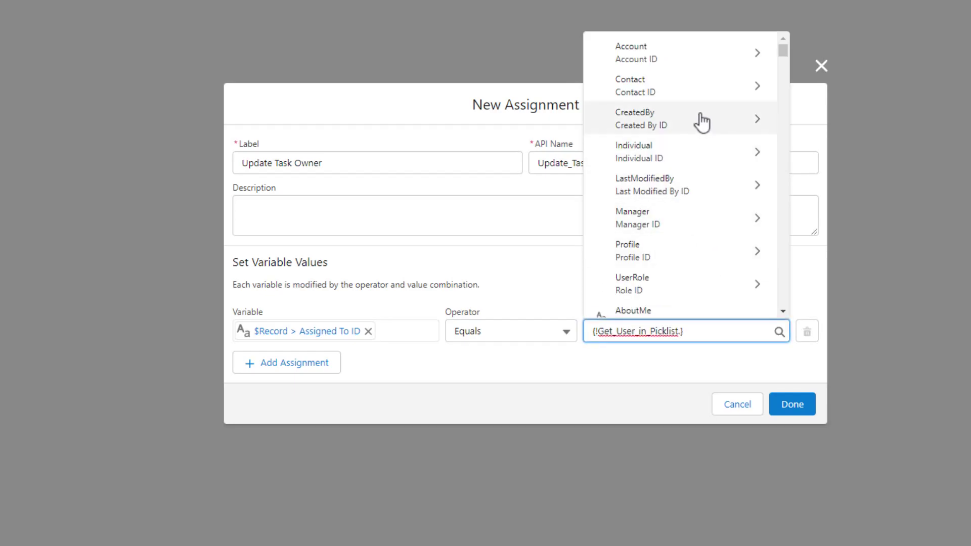
scroll(700, 122, down, 8)
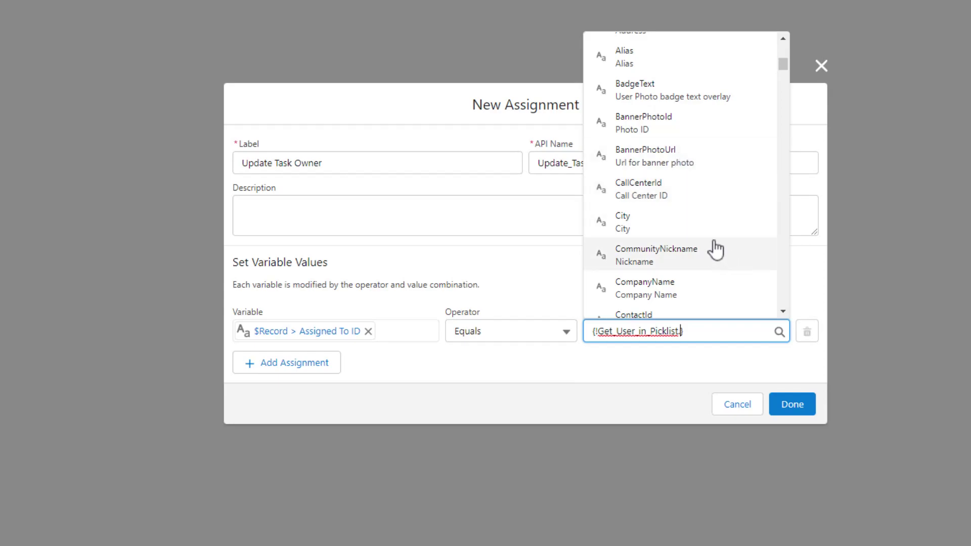
scroll(715, 250, up, 2)
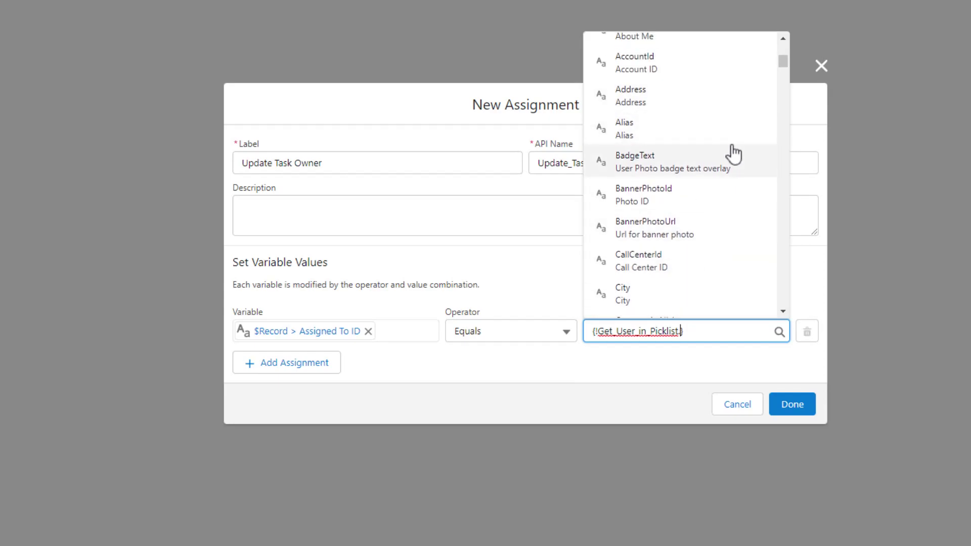
scroll(734, 154, down, 5)
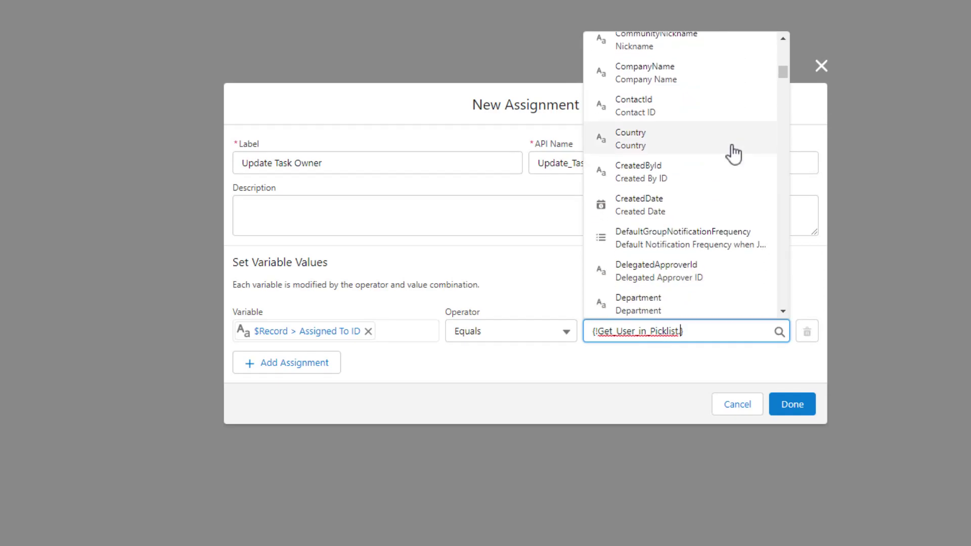
scroll(733, 149, down, 2)
scroll(720, 87, down, 4)
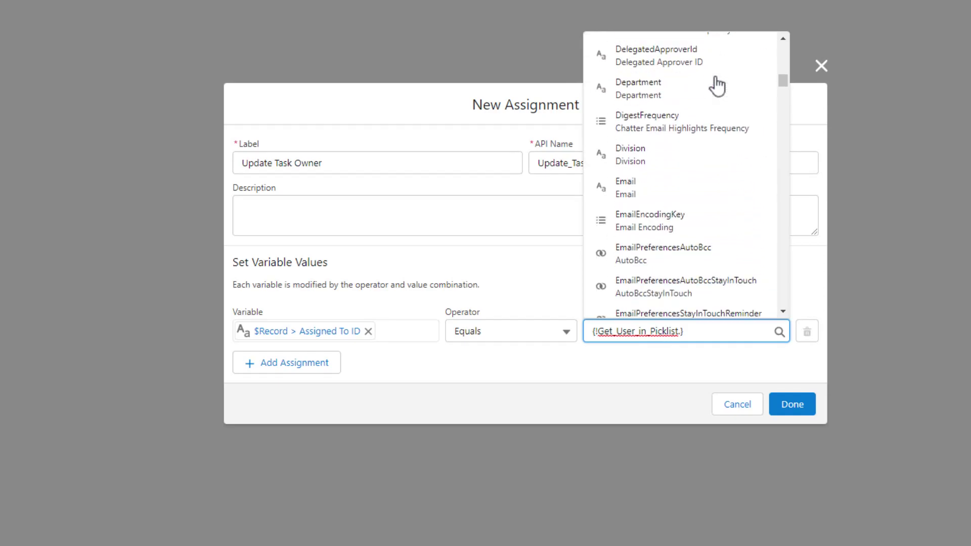
scroll(717, 86, down, 7)
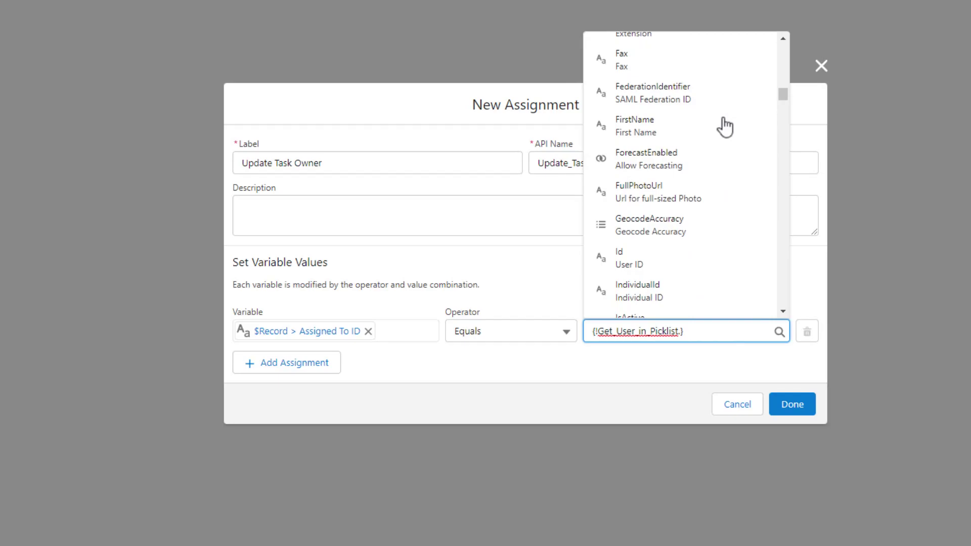
scroll(725, 127, down, 2)
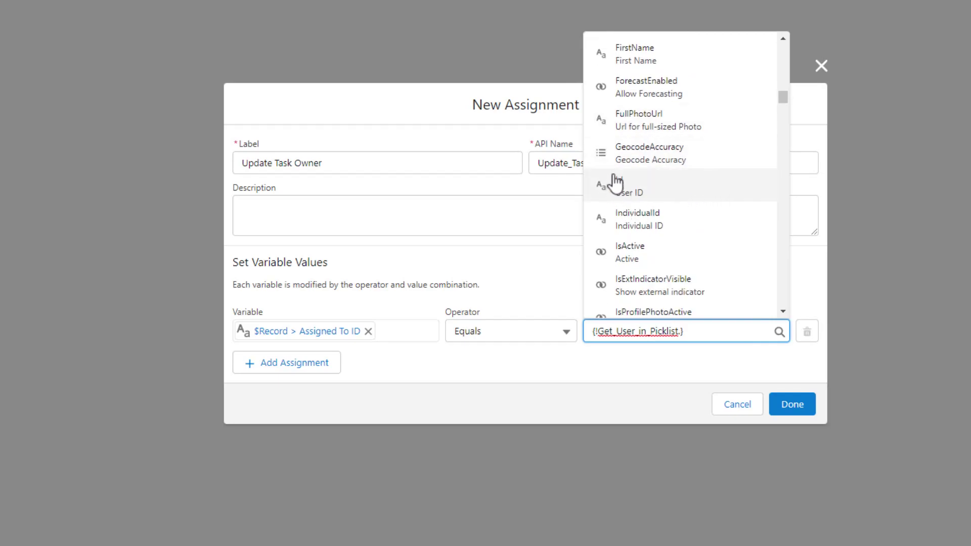
Set the value to Get_User_in_Picklist > User ID (Id) and confirm it.
click(743, 187)
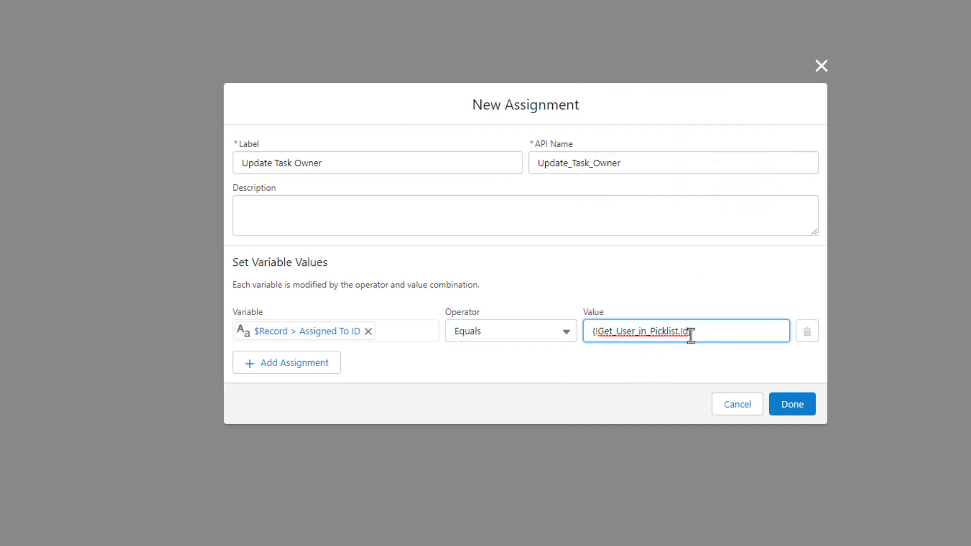
click(638, 369)
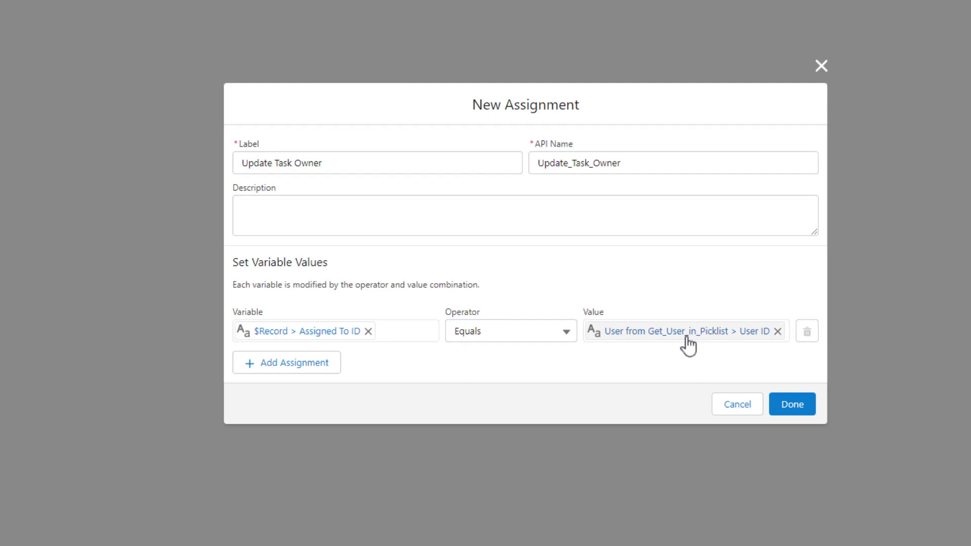
click(664, 340)
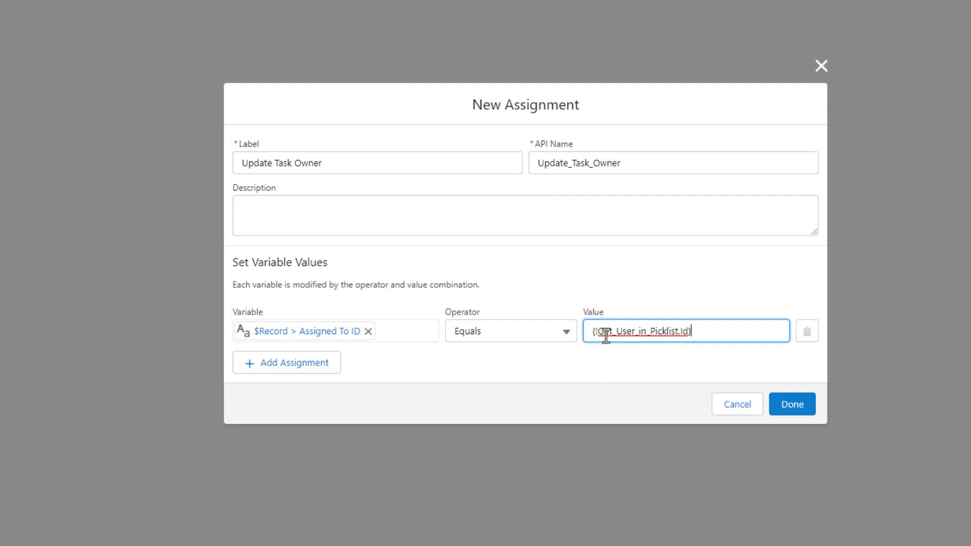
drag(598, 332, 678, 335)
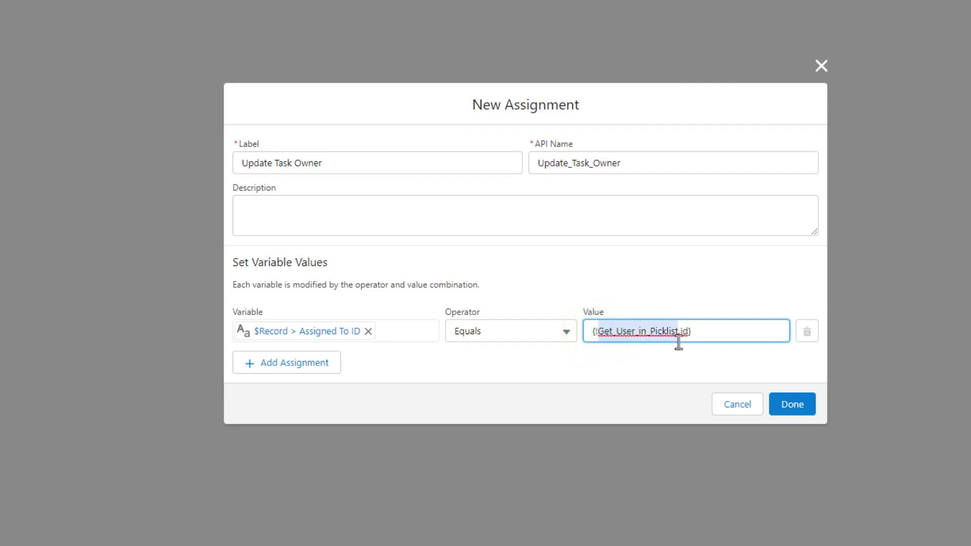
click(641, 368)
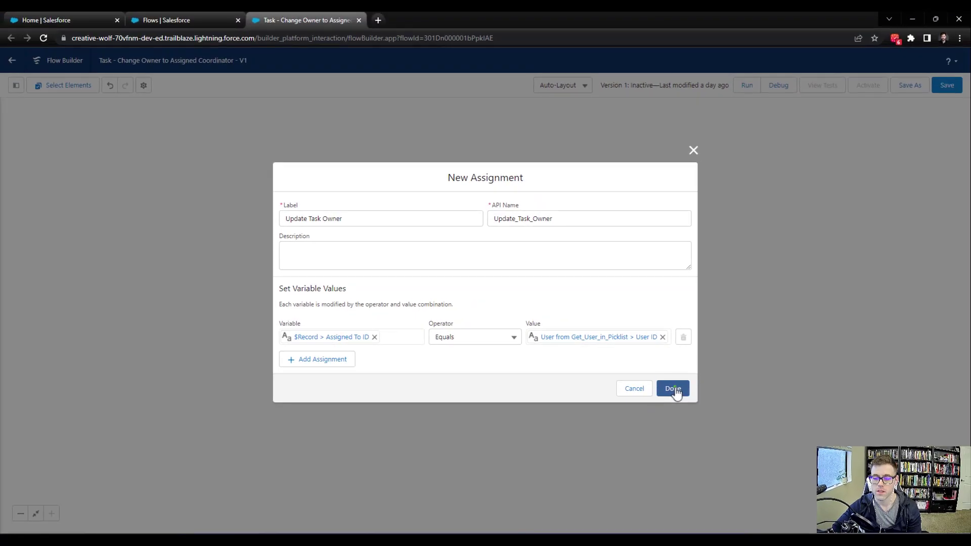
Place Update Task Owner between Get User in Picklist and End, then save Version 1.
click(673, 389)
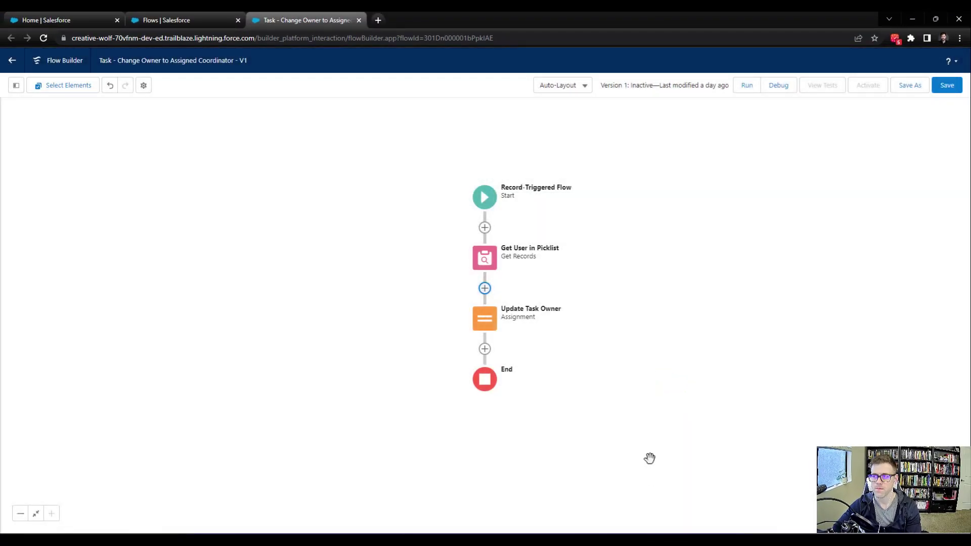
click(954, 86)
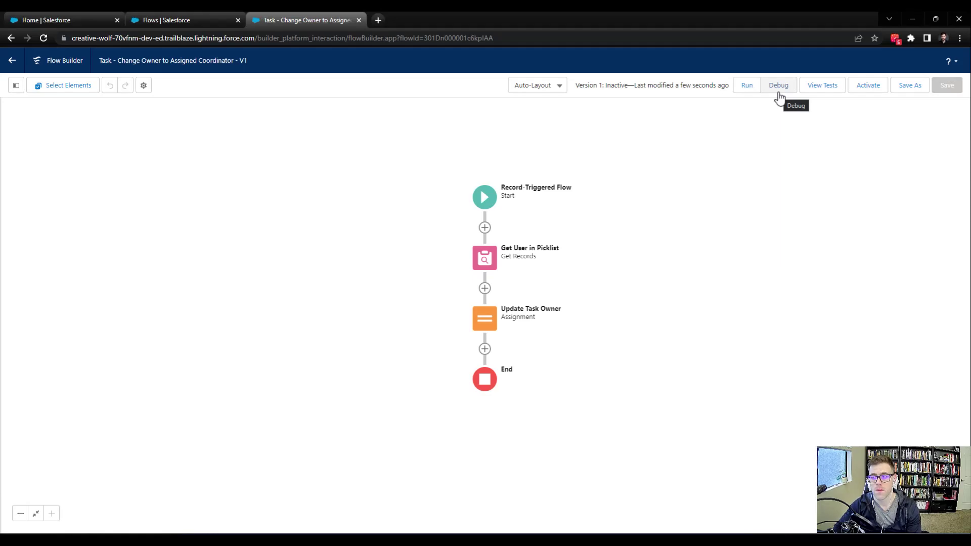
click(776, 95)
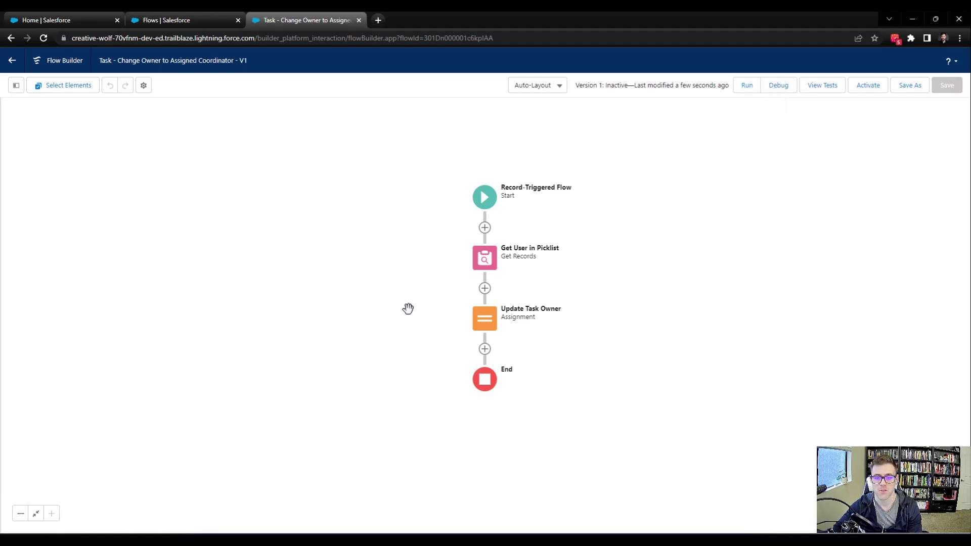
Review the Task trigger's entry conditions, then save and activate Version 1.
click(484, 197)
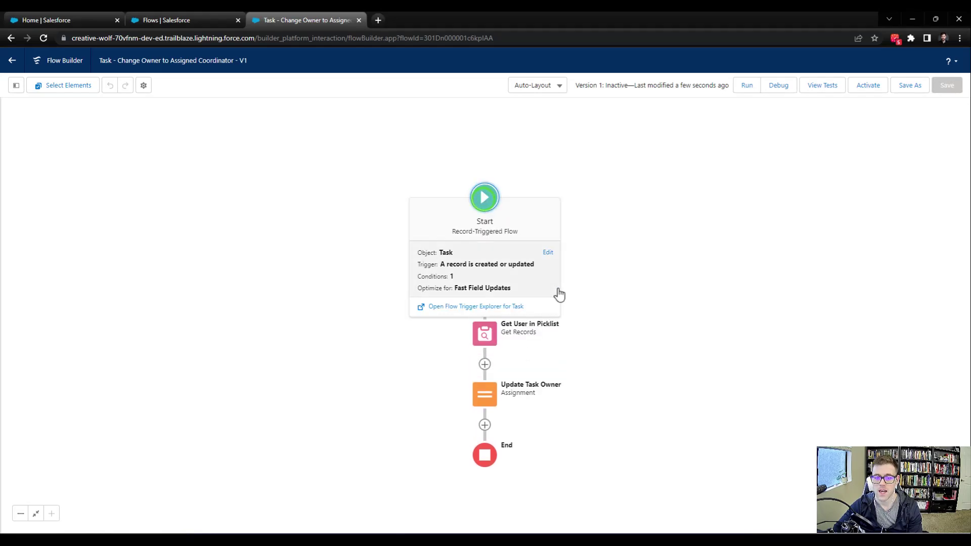
click(548, 254)
scroll(581, 318, down, 3)
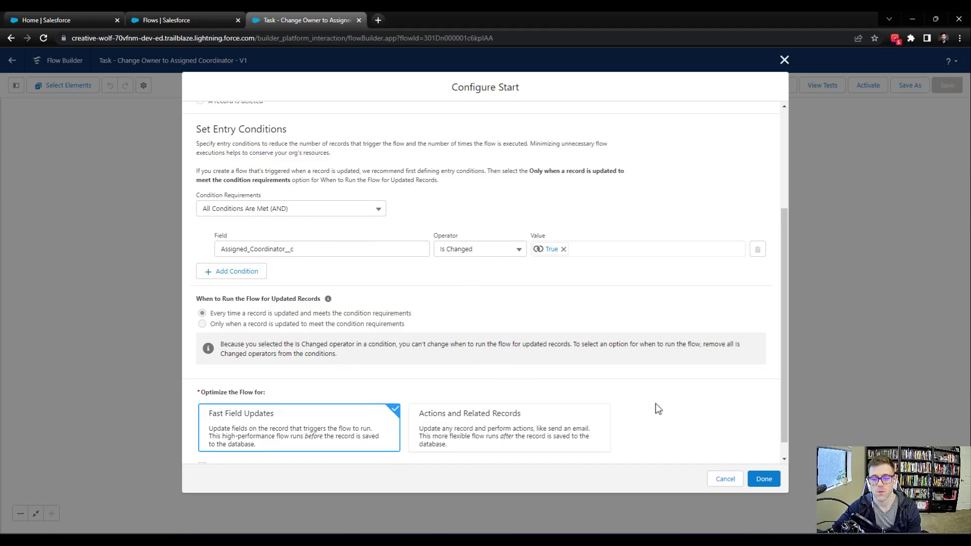
click(761, 477)
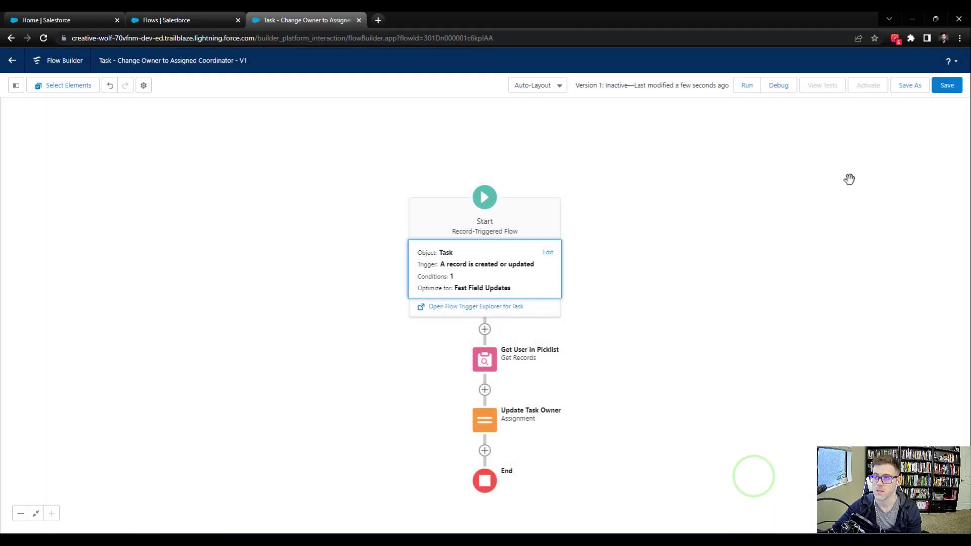
click(724, 302)
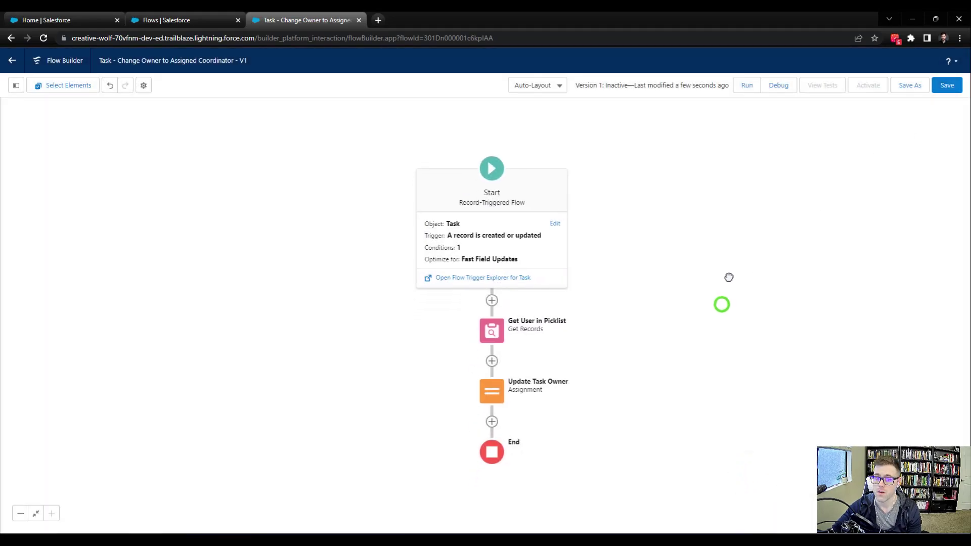
click(947, 88)
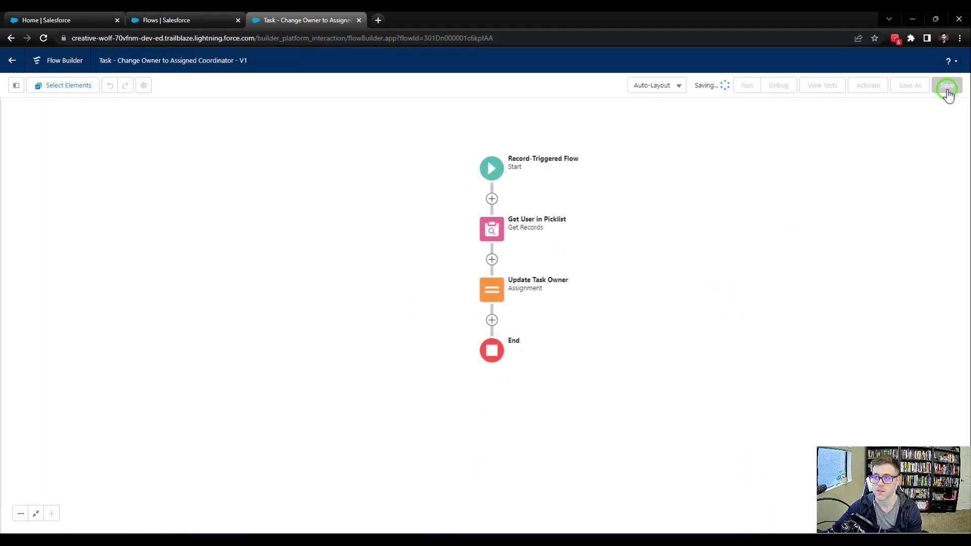
click(862, 88)
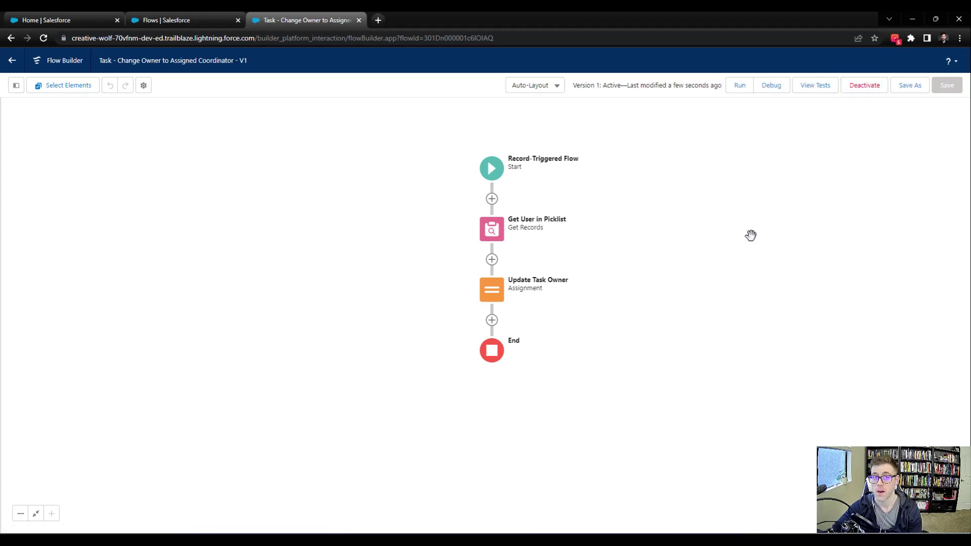